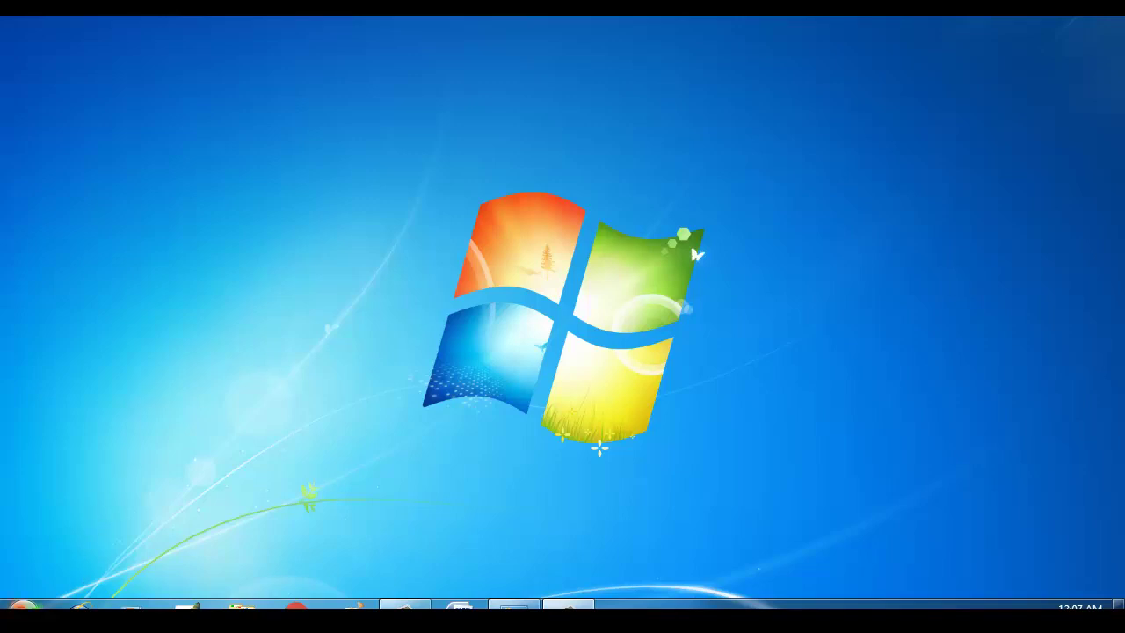
- Examine which programs the Microsoft Office and Microsoft Office 2013 folders contain in the list of all installed programs
left_click(22, 607)
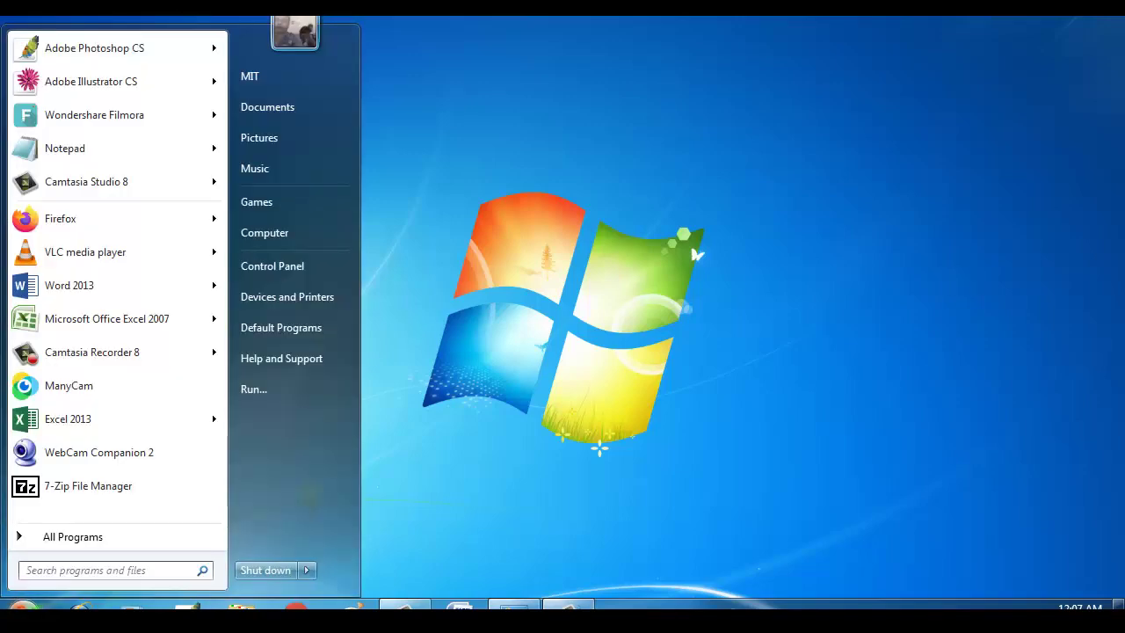
left_click(101, 544)
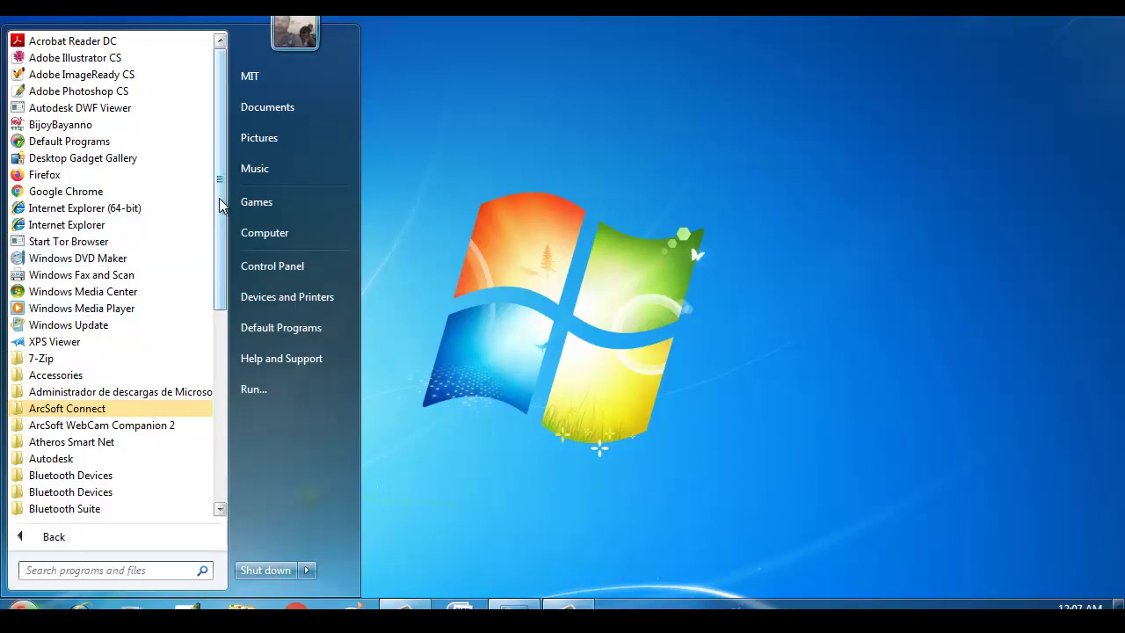
left_click_drag(220, 181, 222, 419)
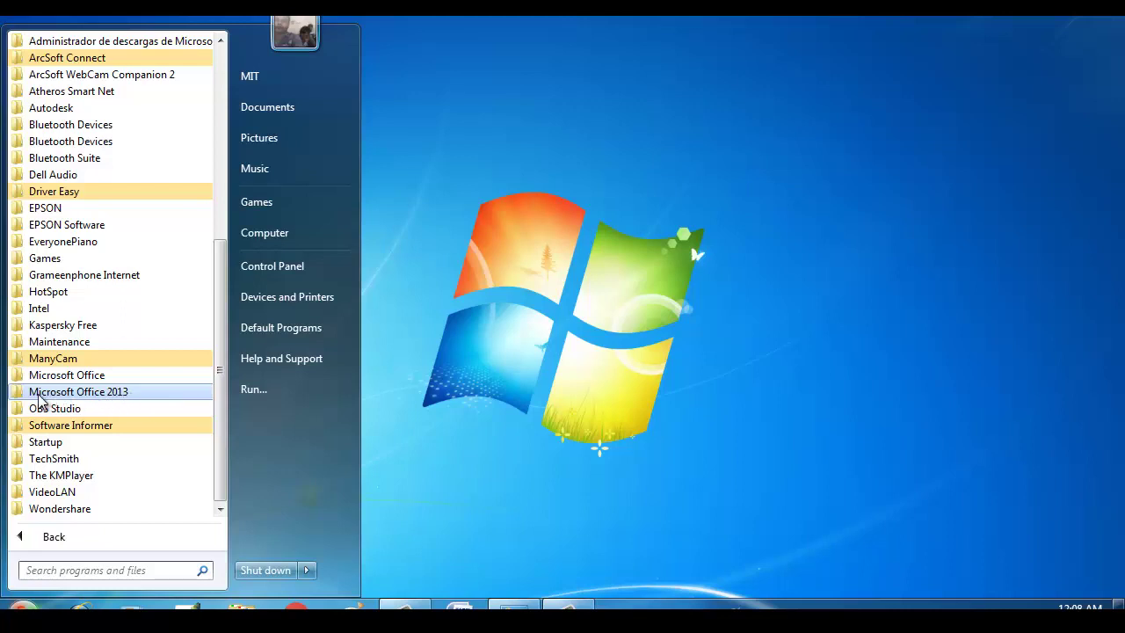
left_click(98, 393)
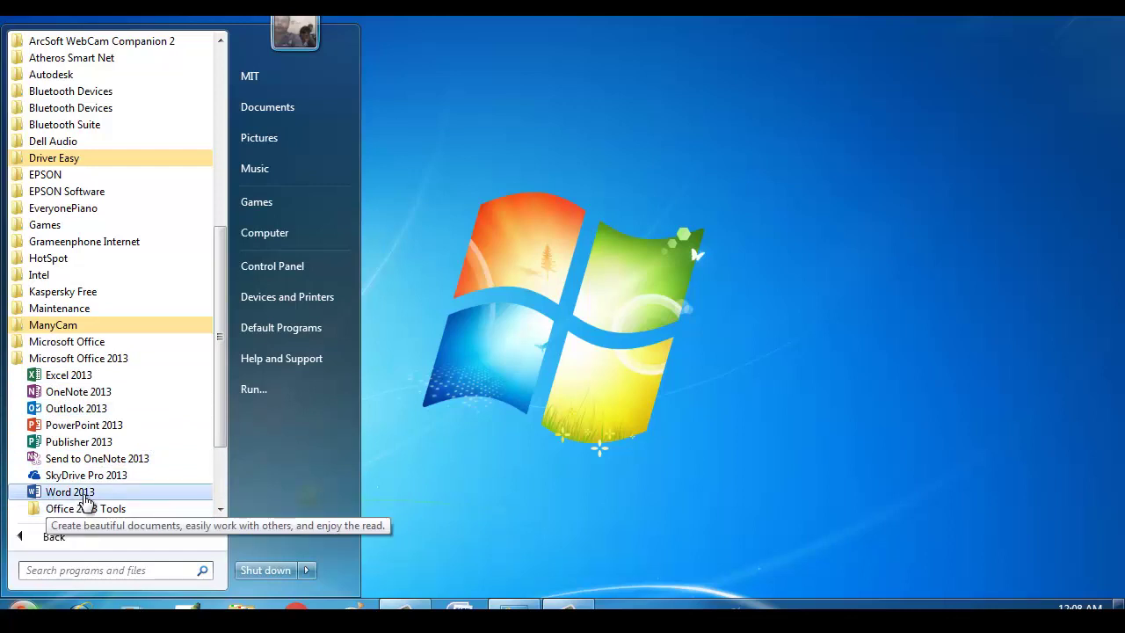
left_click(89, 363)
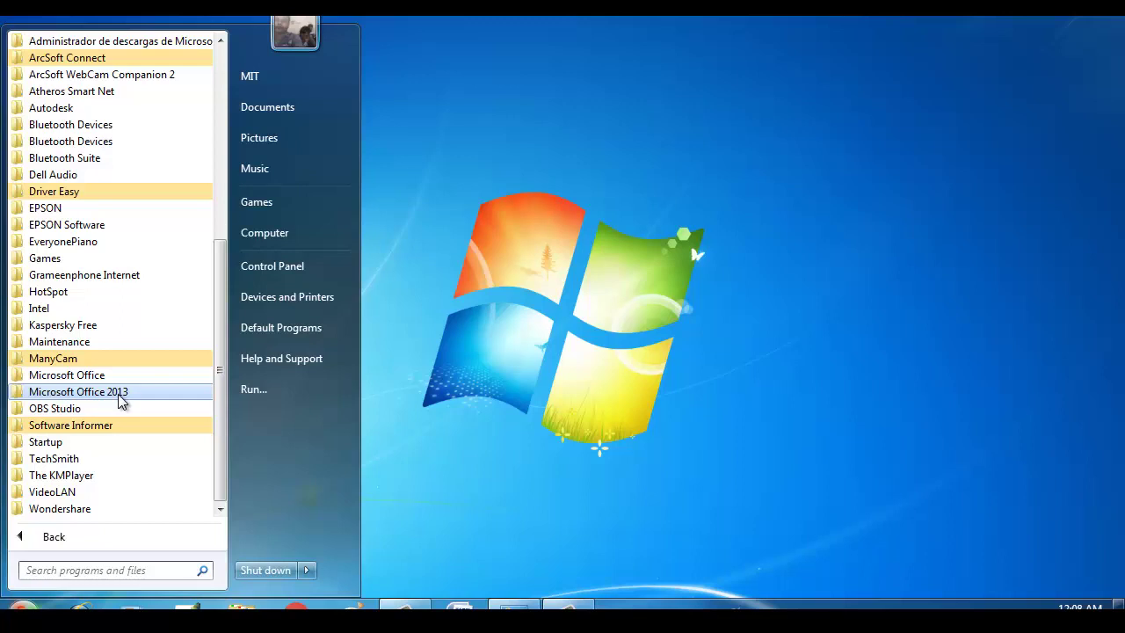
left_click(70, 380)
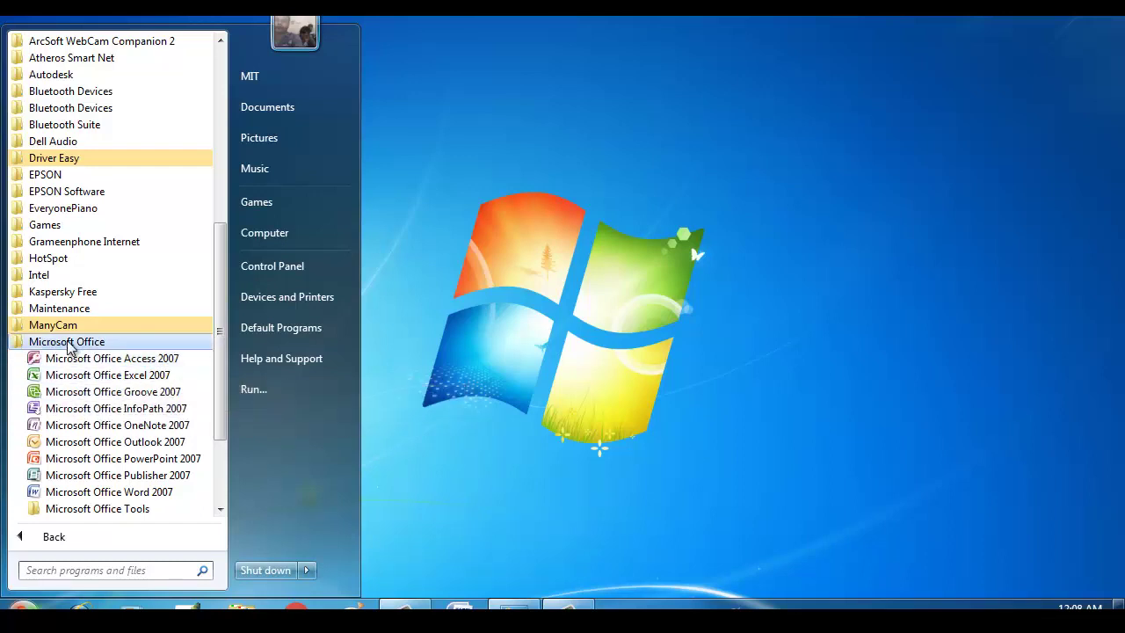
left_click(102, 343)
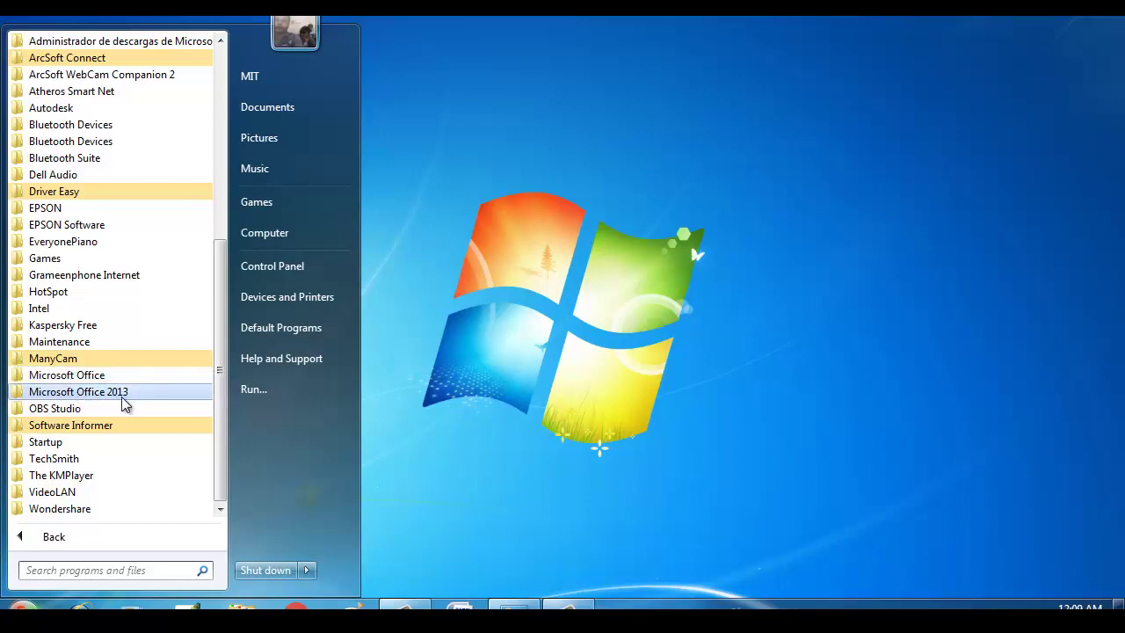
left_click(62, 376)
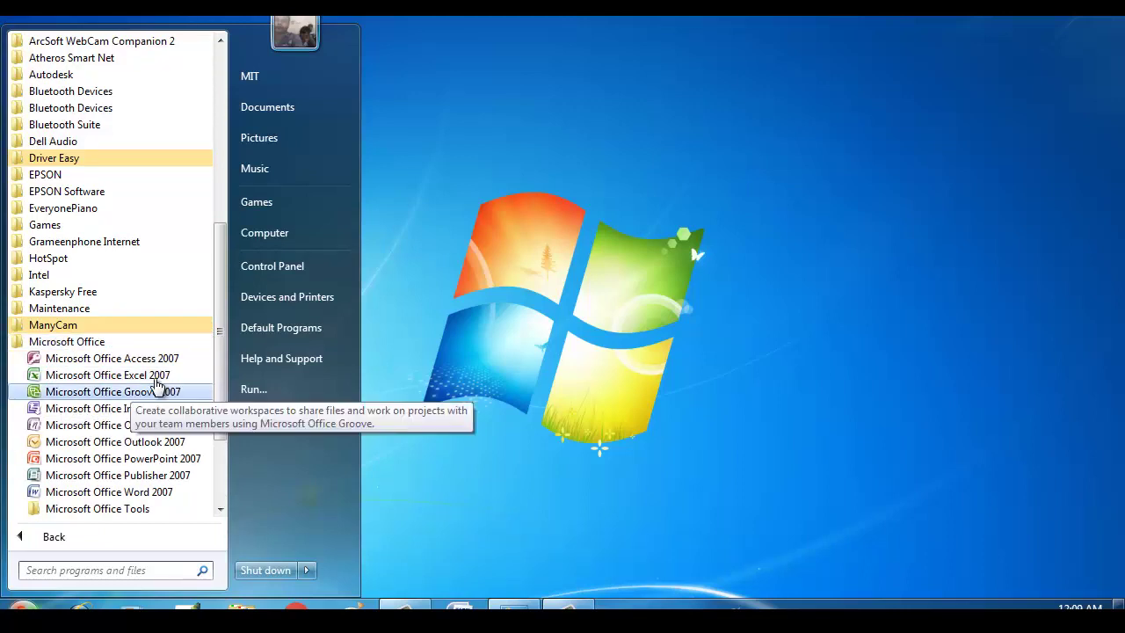
left_click(82, 343)
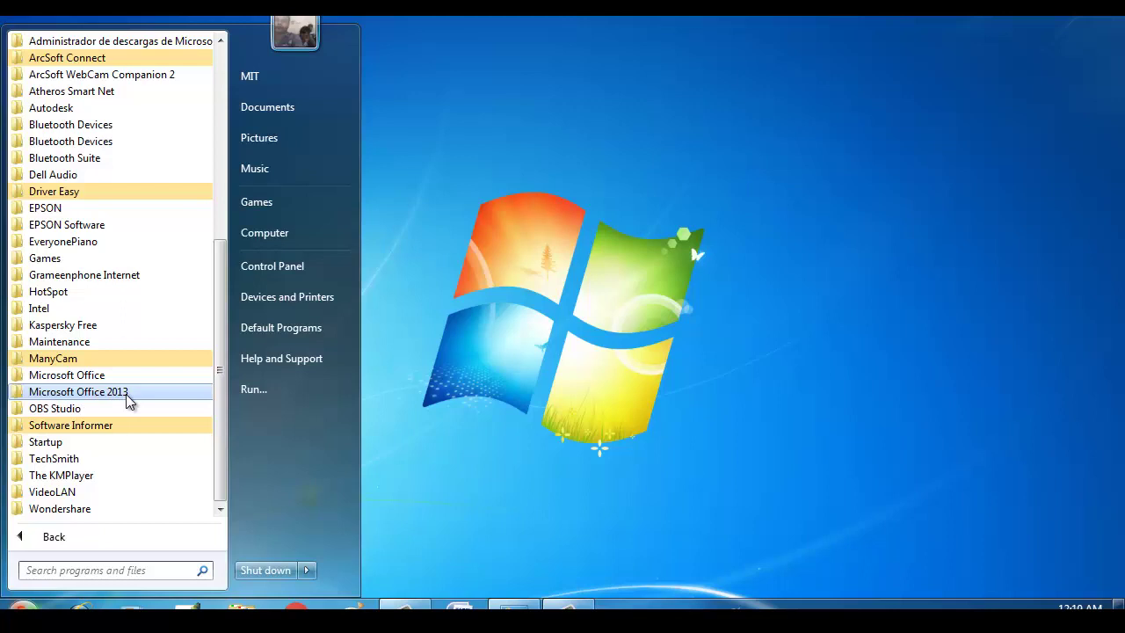
left_click(22, 608)
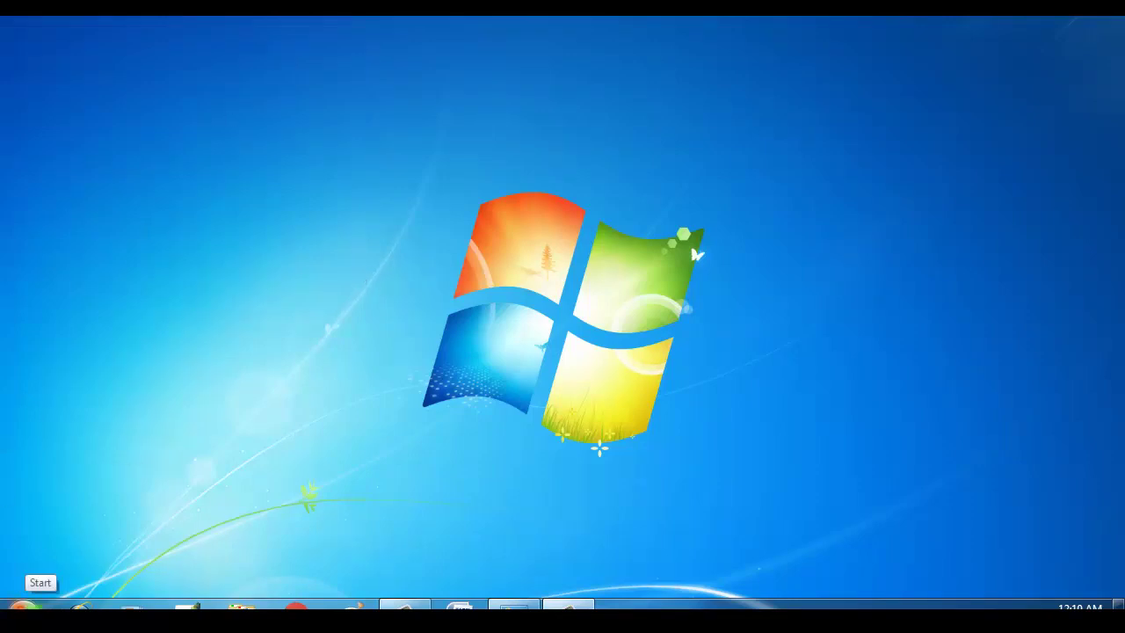
- Open the Programs and Features list of installed software in Control Panel
left_click(22, 608)
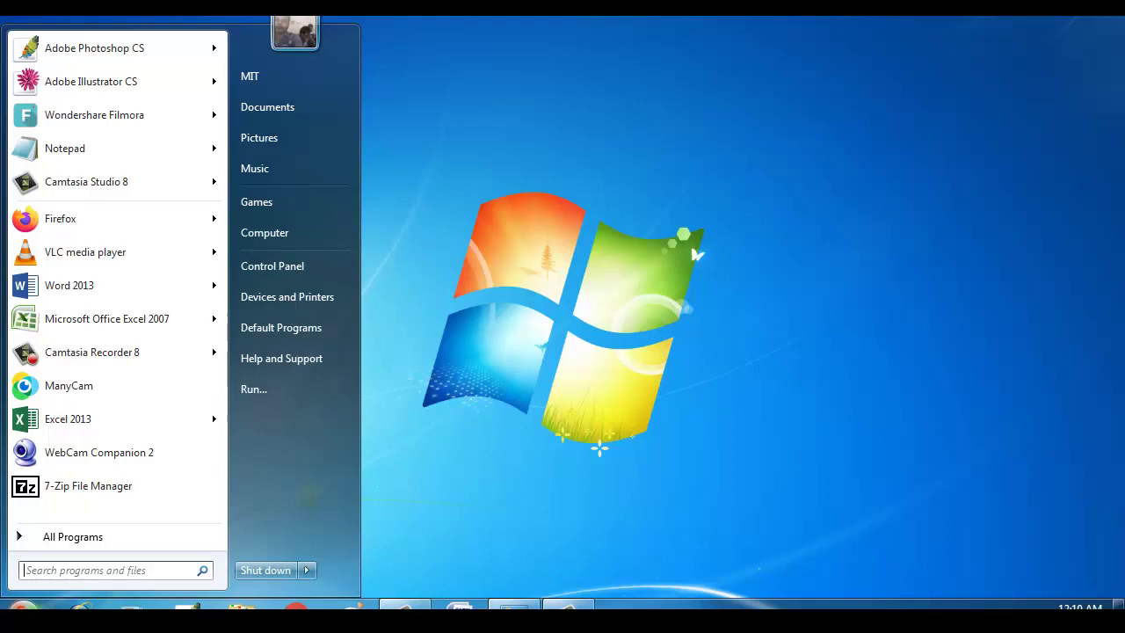
left_click(297, 267)
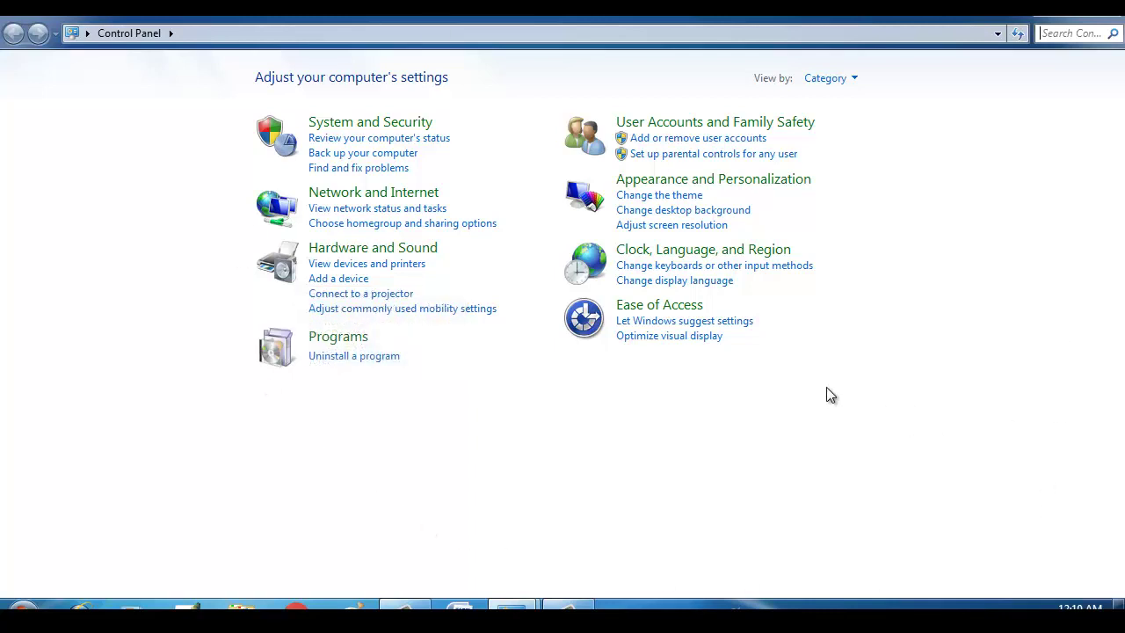
left_click(339, 342)
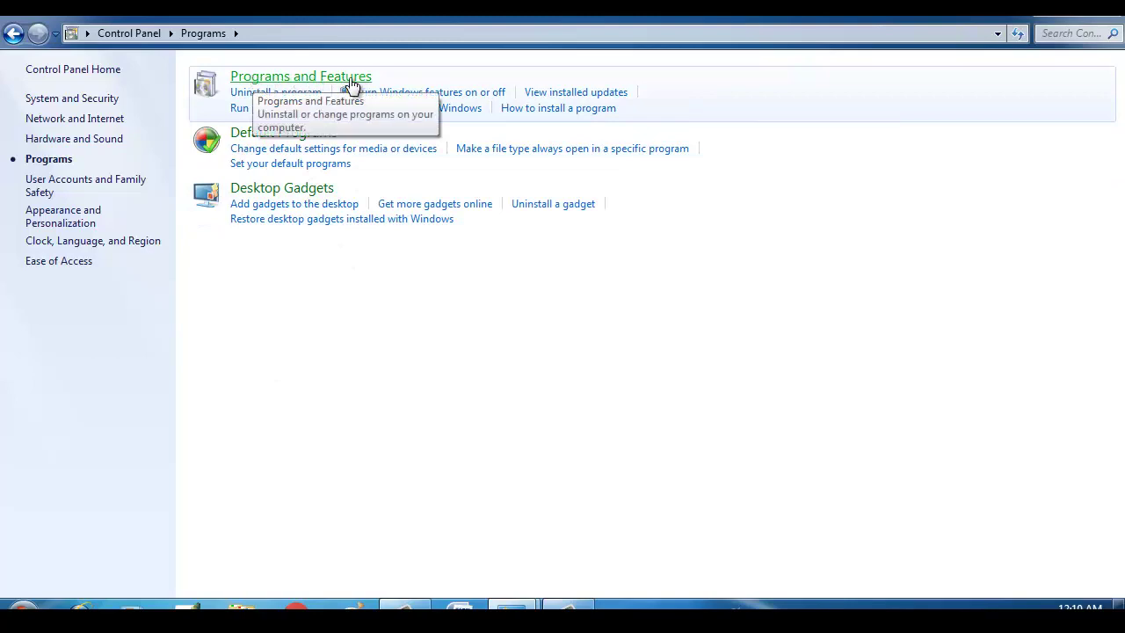
left_click(307, 79)
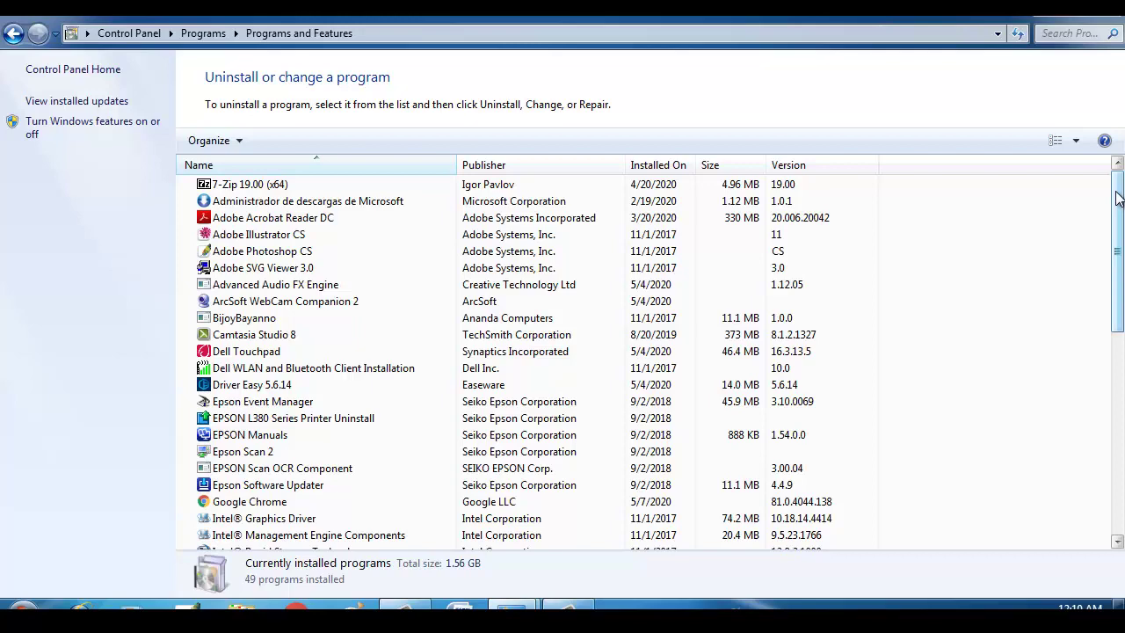
- Uninstall Microsoft Office Standard 2013 and confirm its removal from the computer
left_click_drag(1119, 199, 1104, 364)
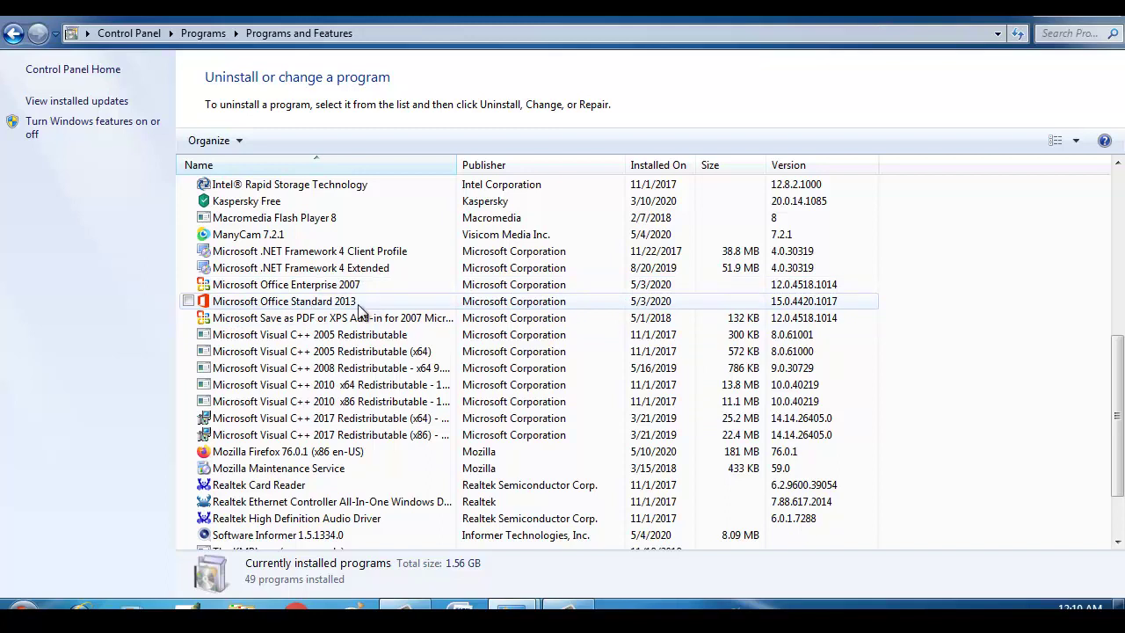
left_click(313, 307)
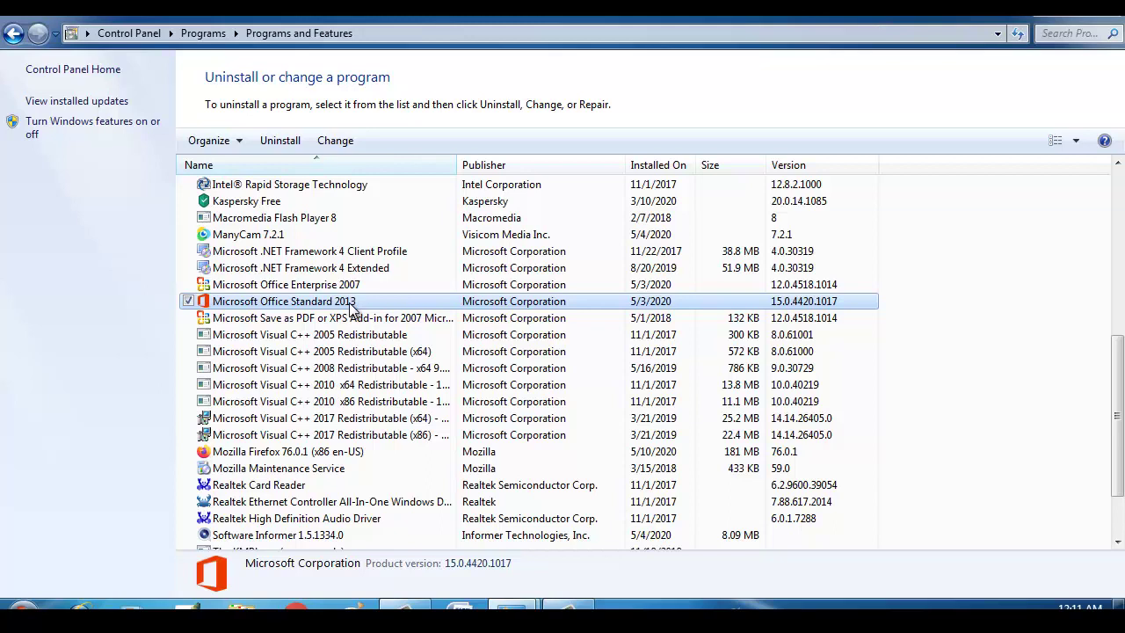
left_click(189, 302)
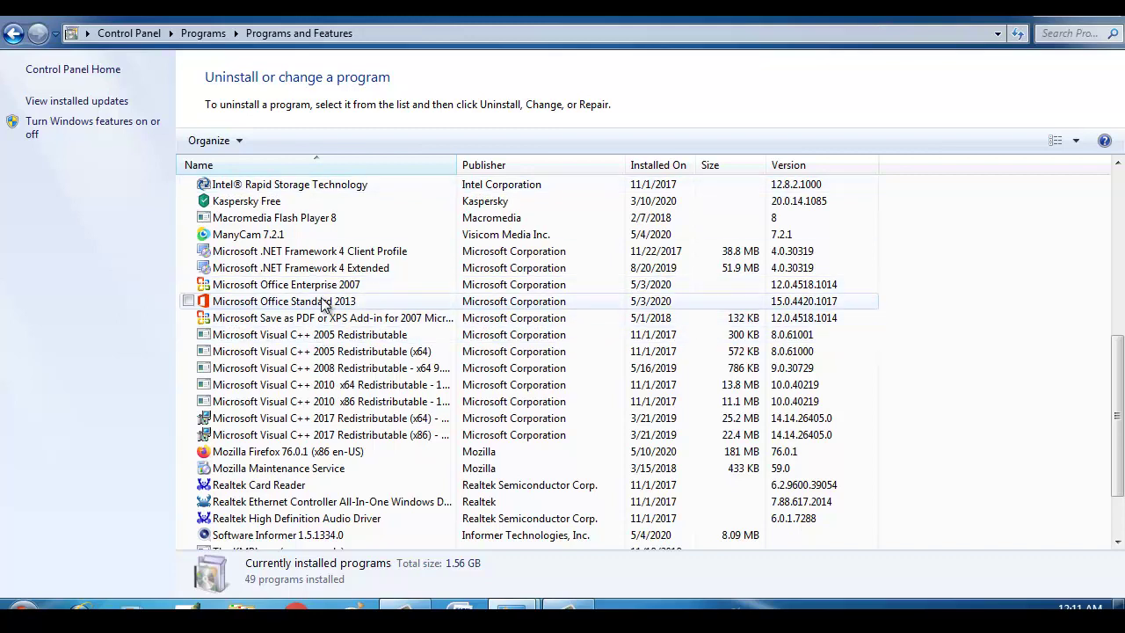
right_click(284, 304)
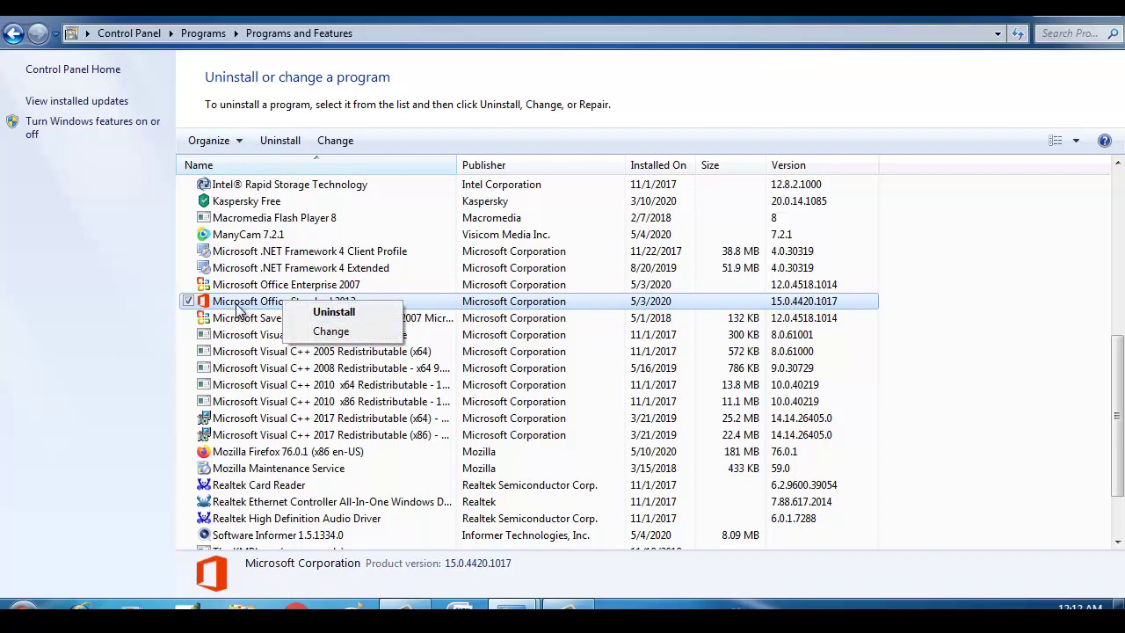
left_click(356, 312)
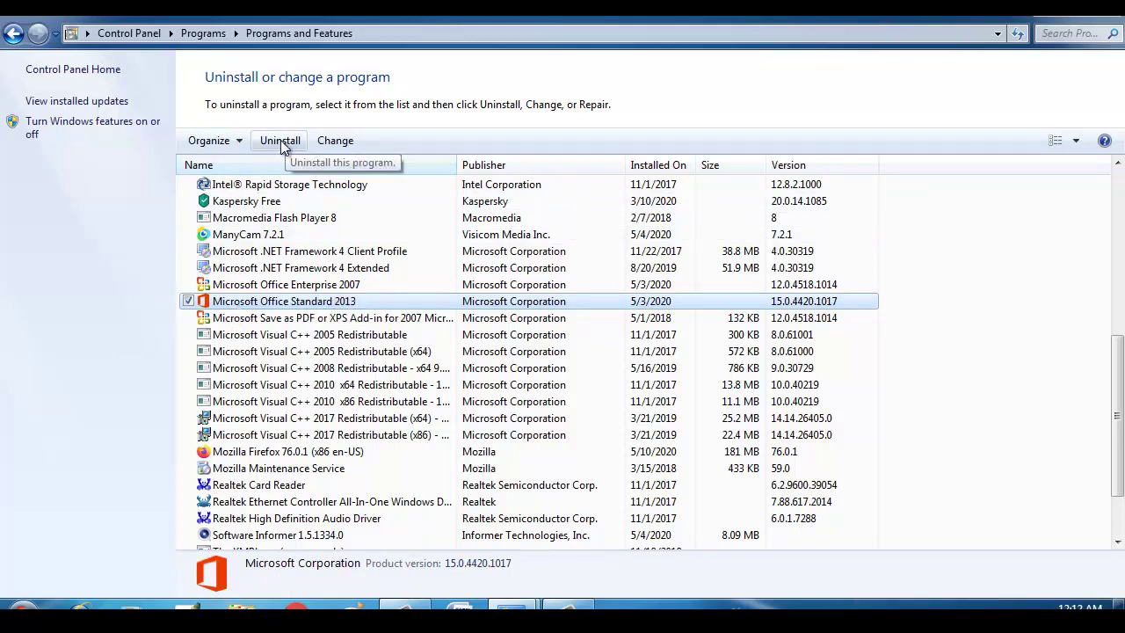
right_click(291, 303)
left_click(264, 303)
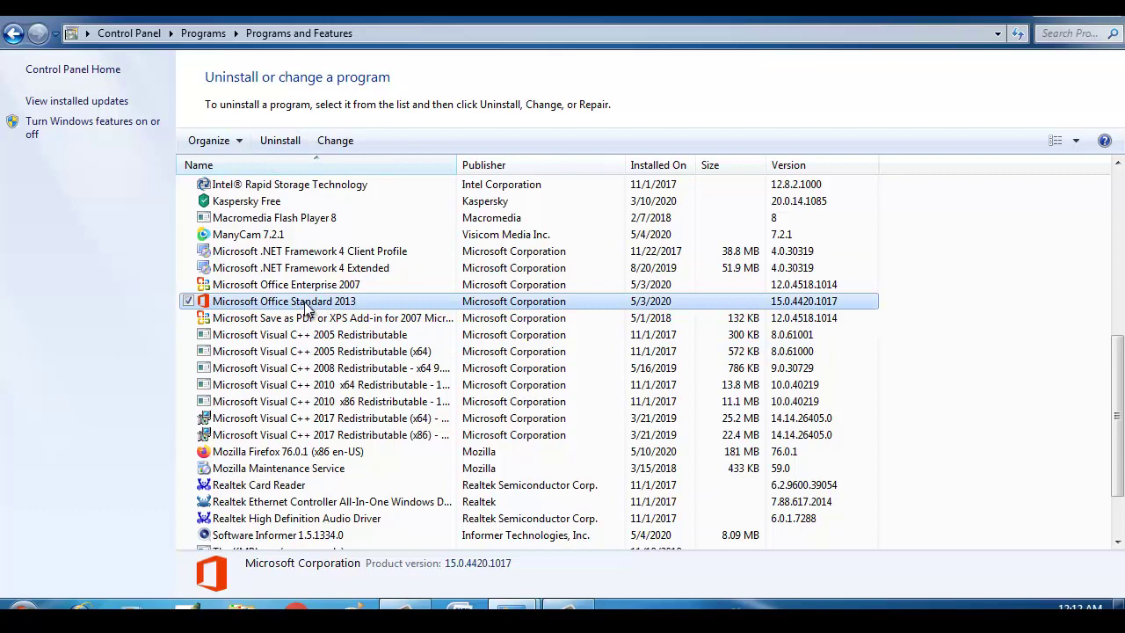
left_click(284, 147)
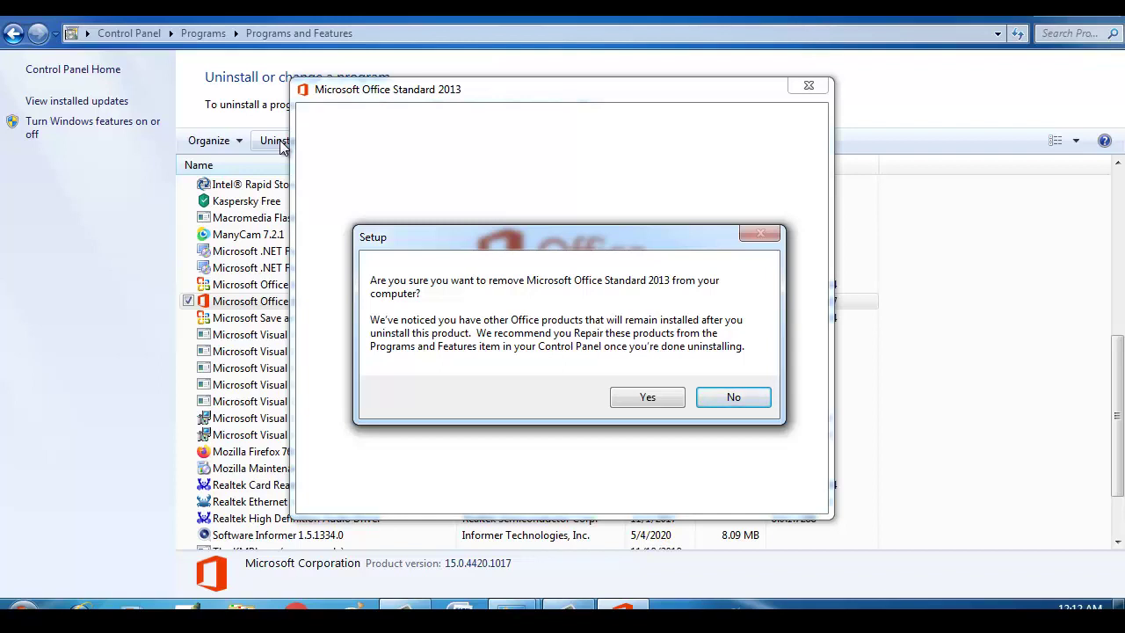
left_click(653, 399)
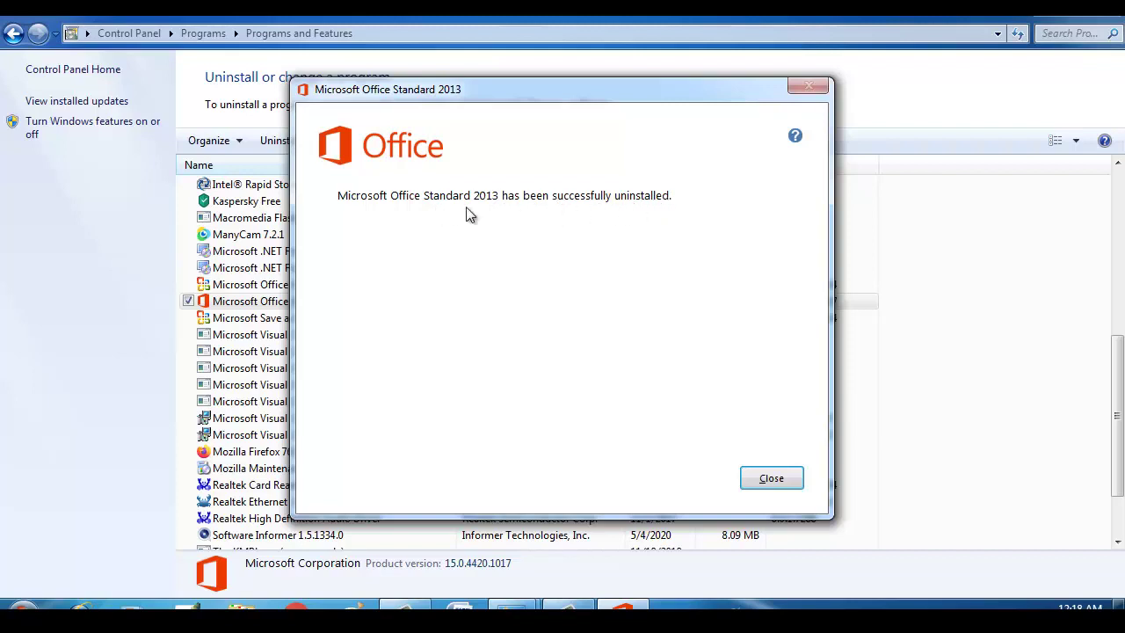
- Close the Microsoft Office Standard 2013 setup dialog and the Programs and Features window
left_click_drag(593, 98, 695, 91)
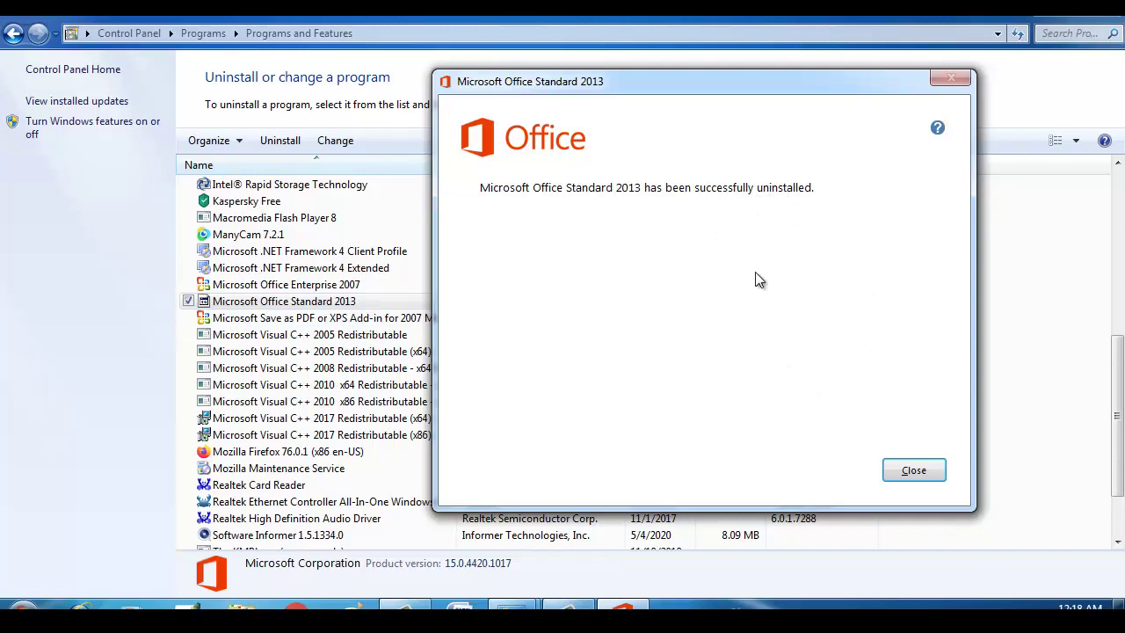
left_click(926, 468)
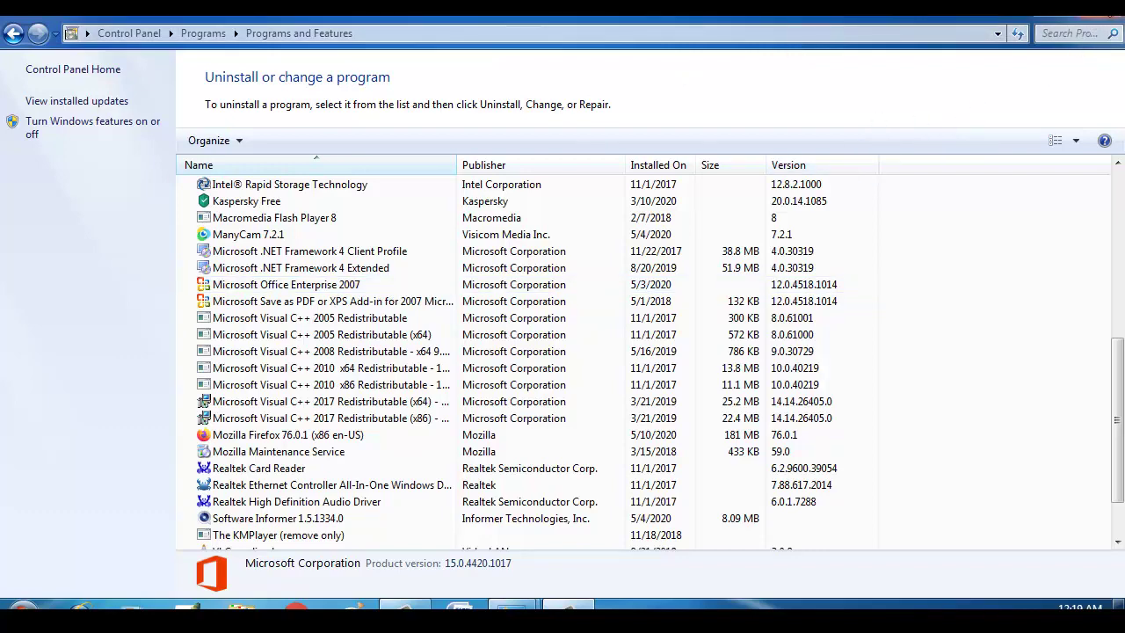
left_click(1103, 7)
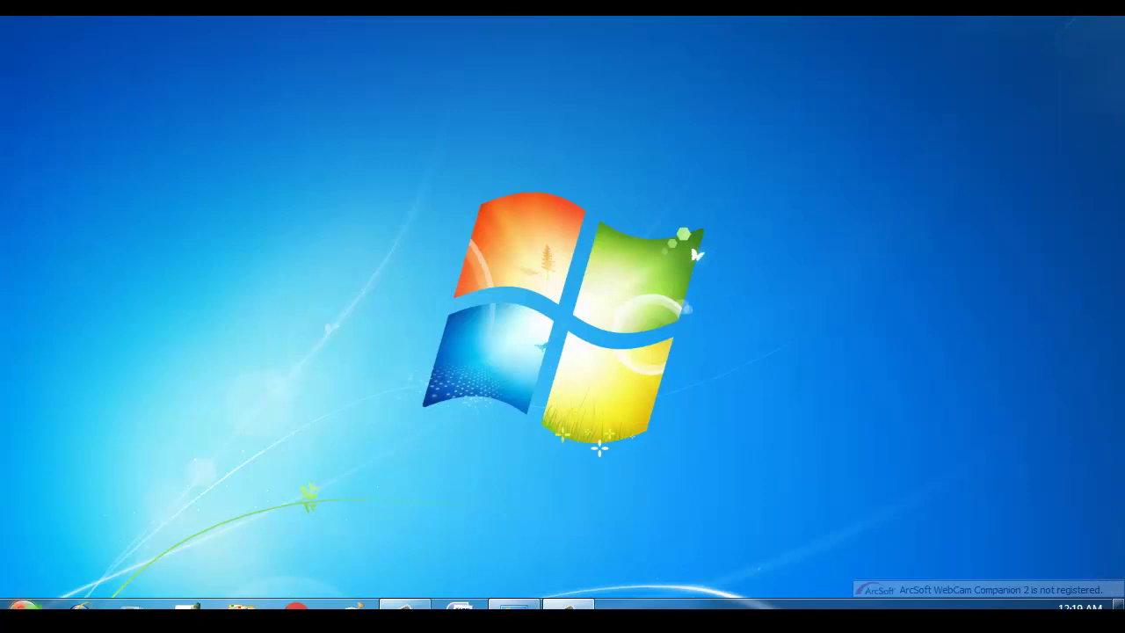
- Check the list of all programs for the remaining Microsoft Office entries after the removal
left_click(22, 608)
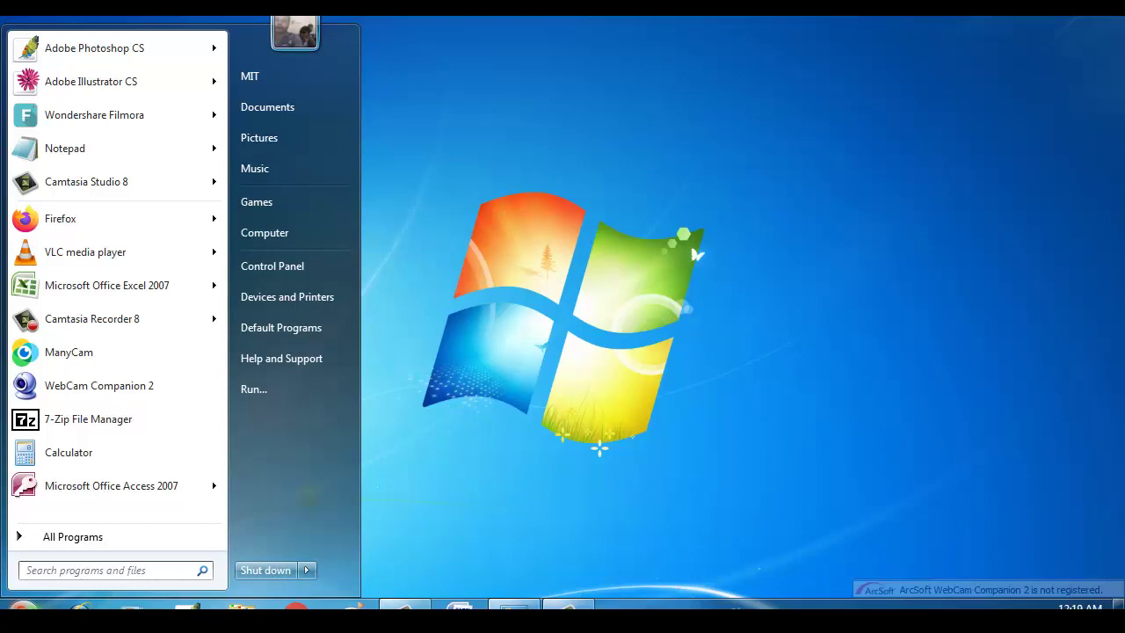
left_click(77, 537)
left_click(77, 537)
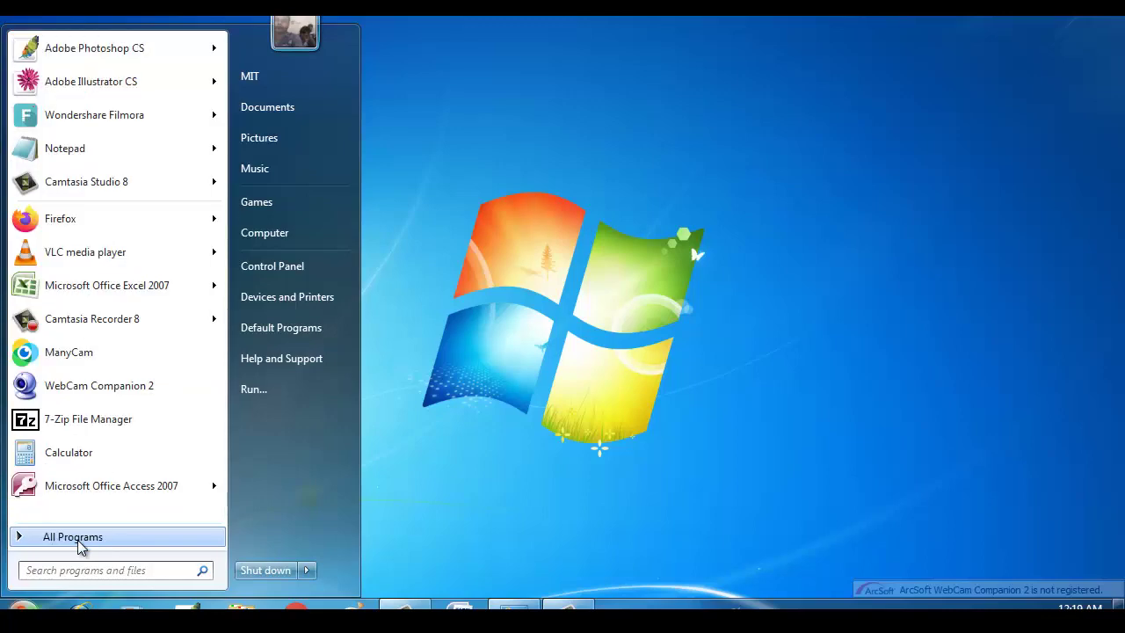
left_click(88, 545)
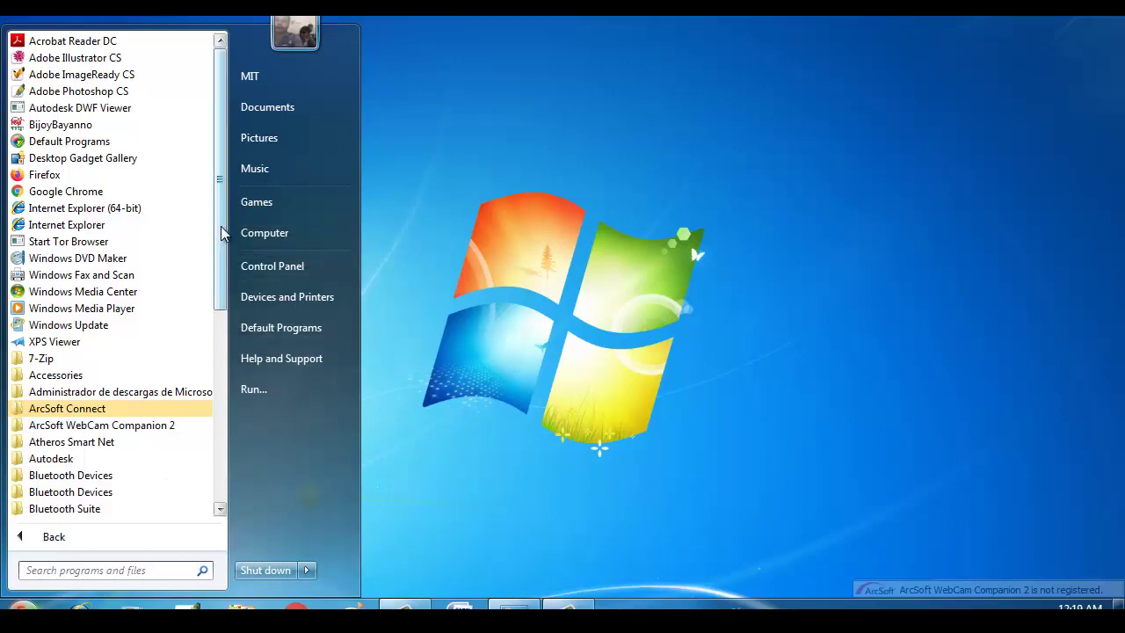
left_click_drag(221, 233, 217, 448)
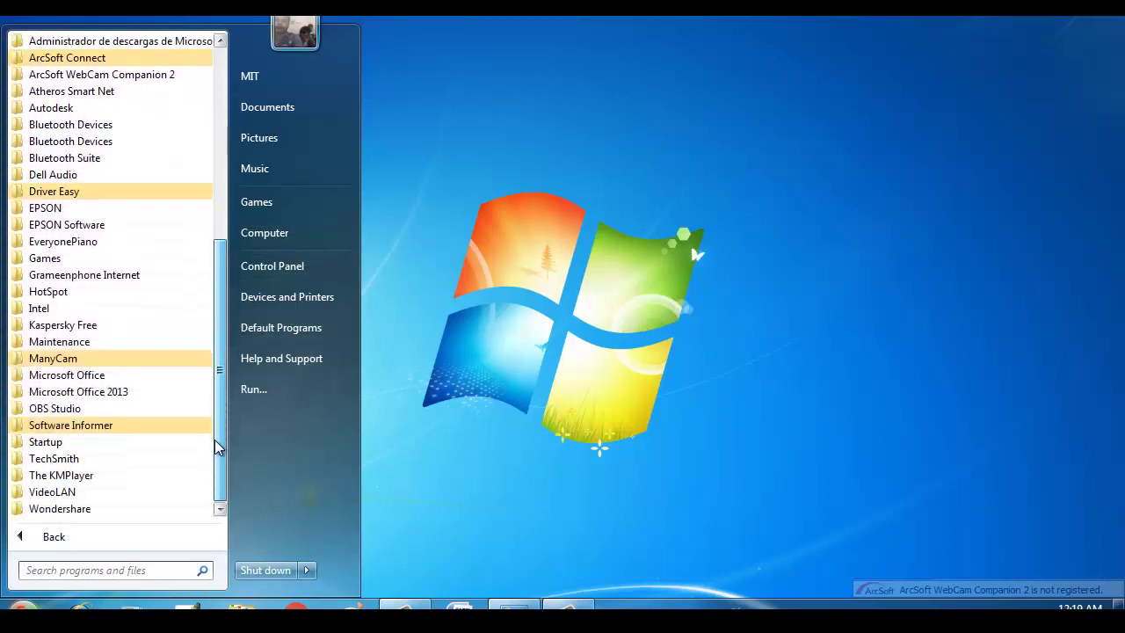
left_click(88, 378)
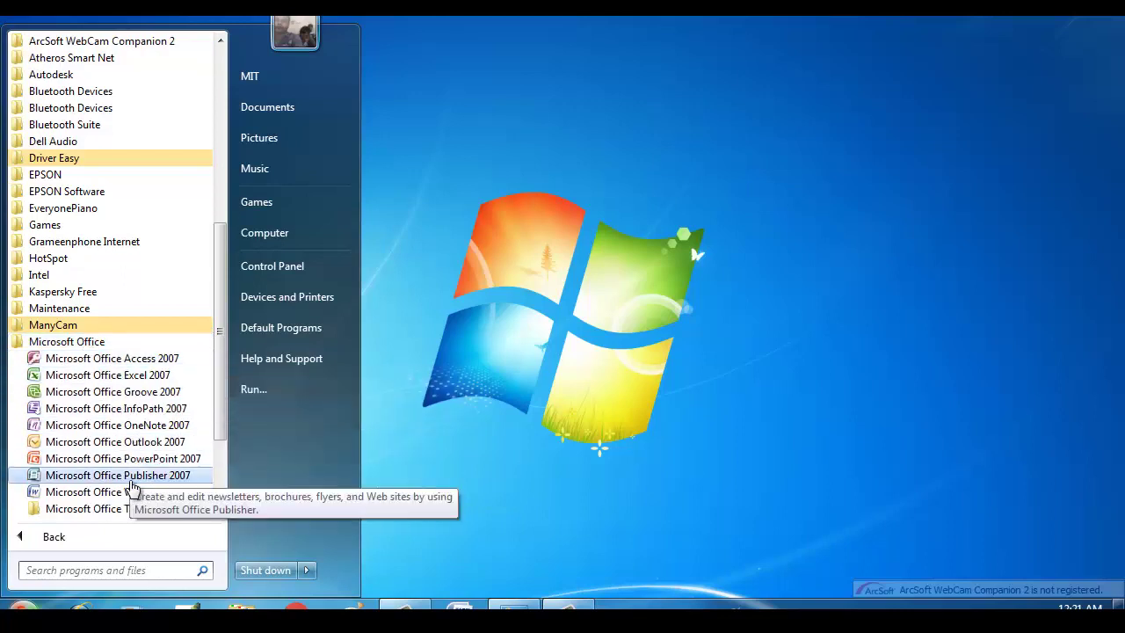
left_click(97, 343)
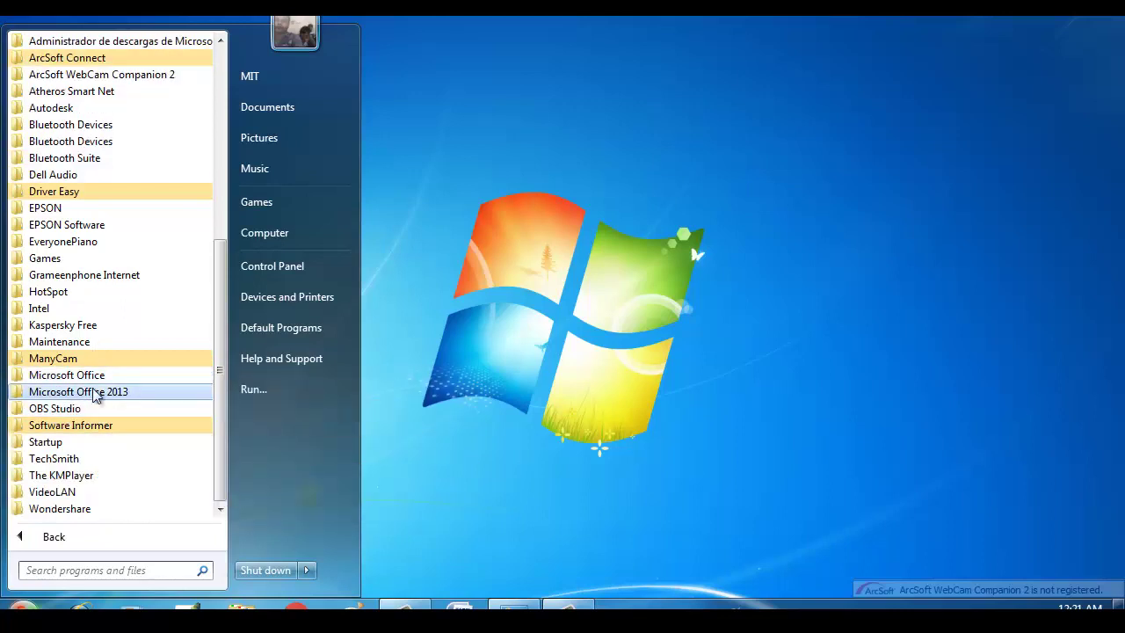